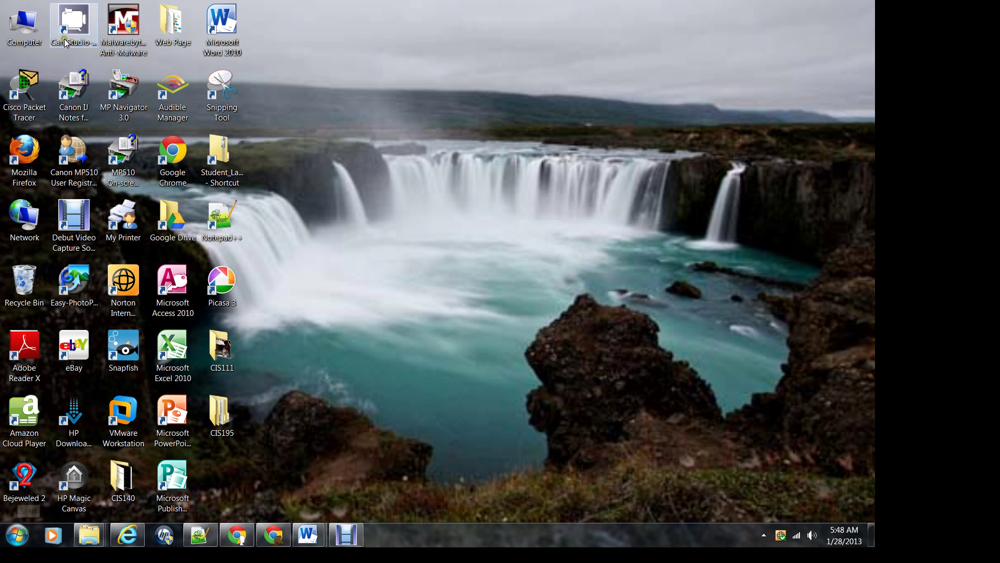
Open the computer's System properties, then find Device Manager by searching for "devic" and keep only its window open
right_click(35, 31)
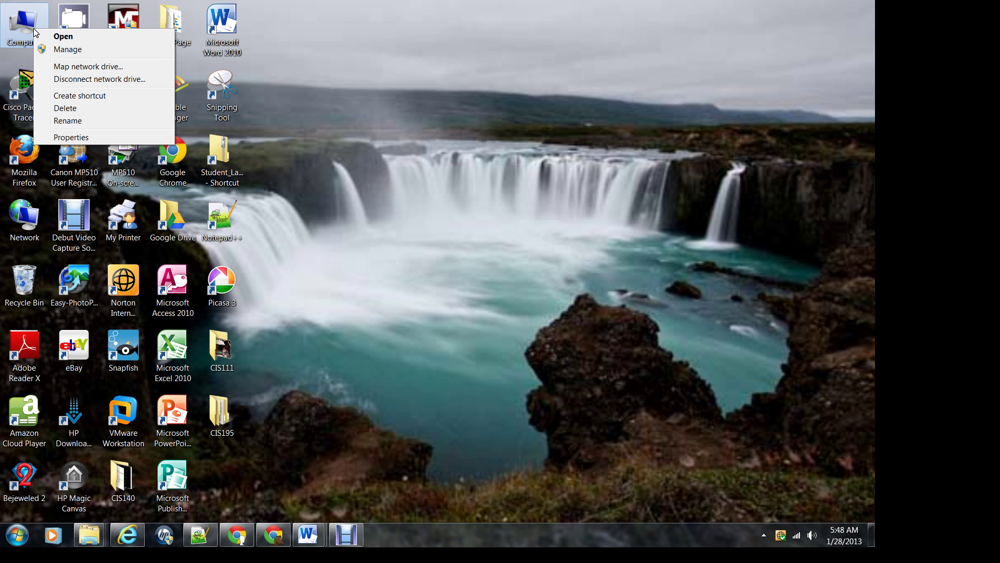
click(82, 137)
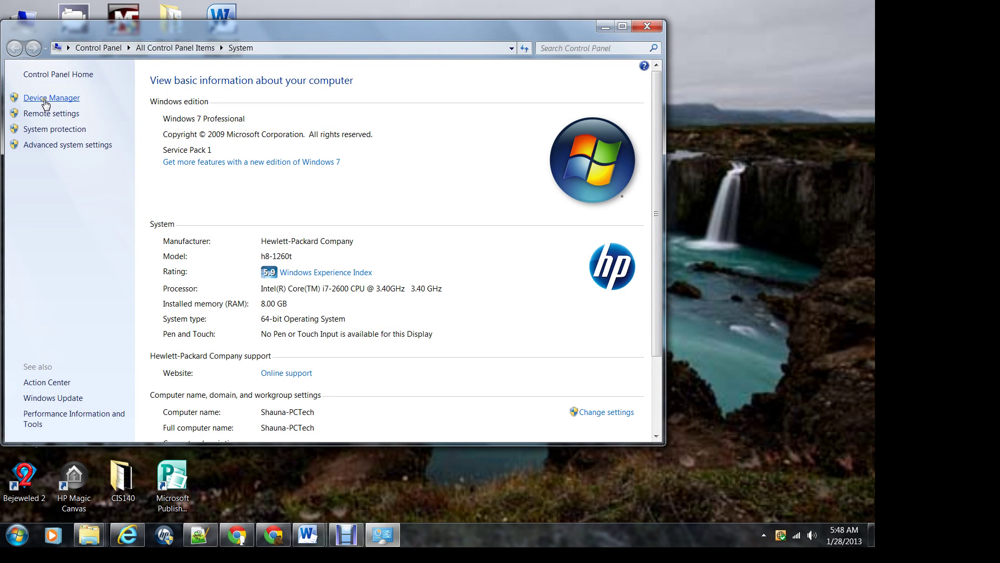
click(17, 535)
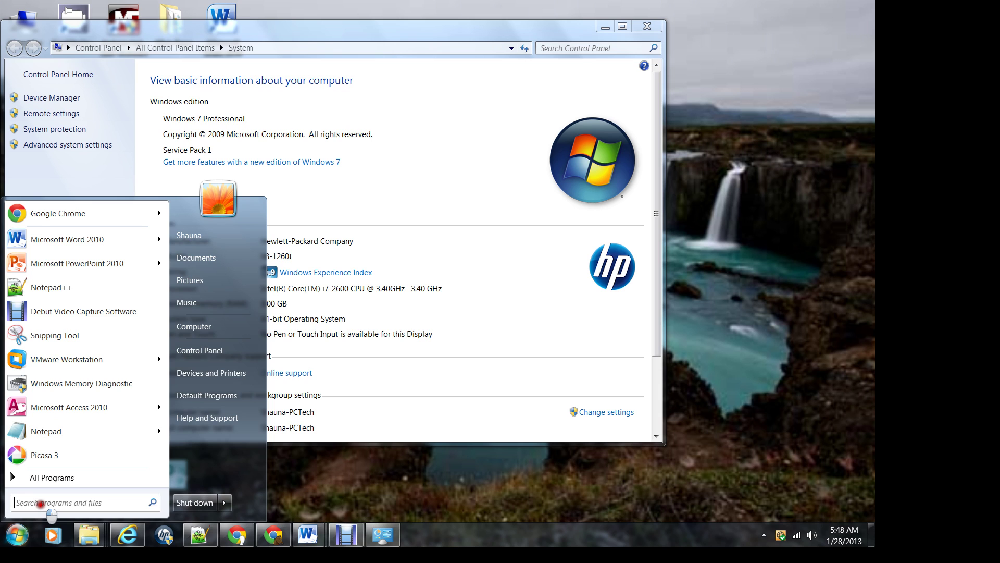
text(devic)
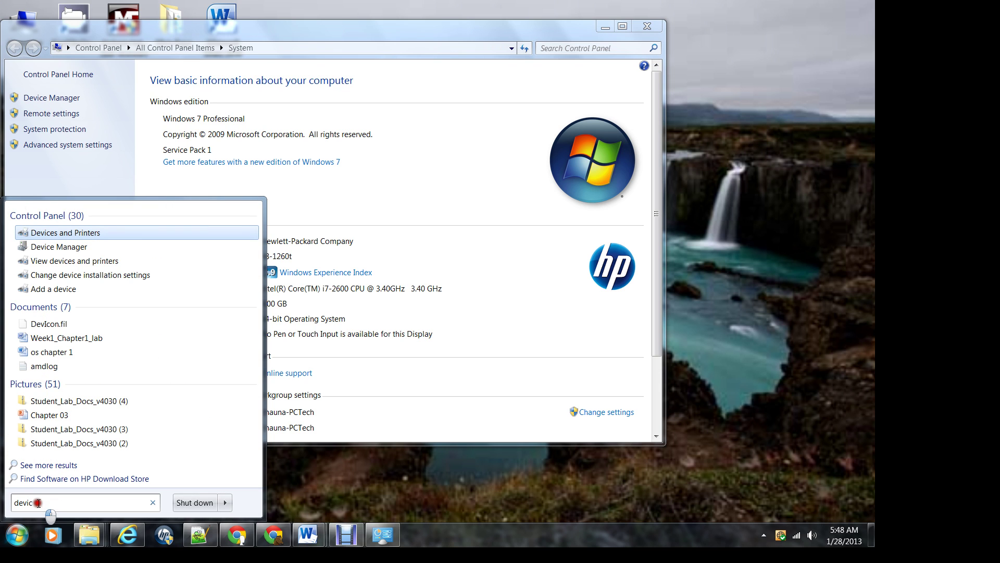
click(74, 250)
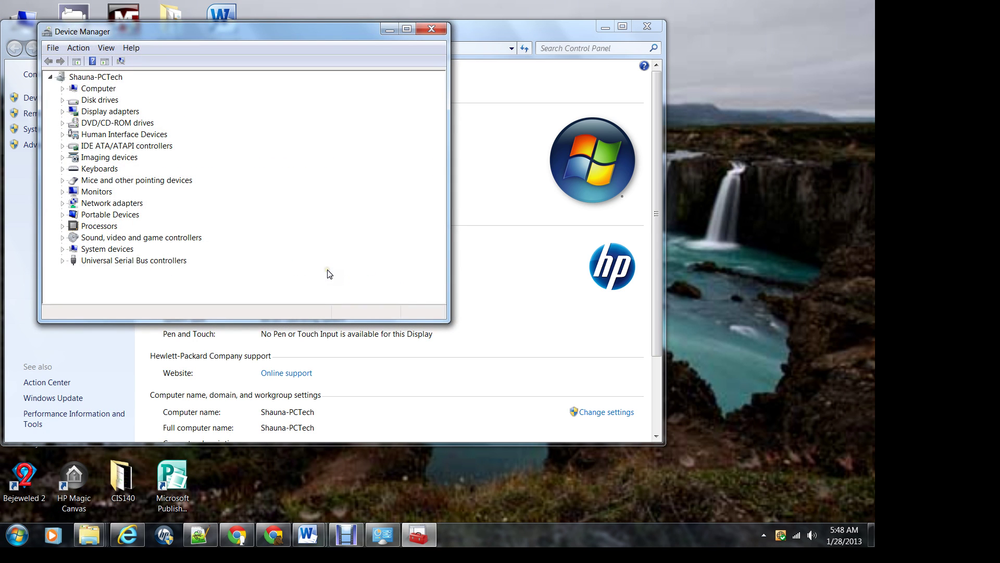
click(649, 25)
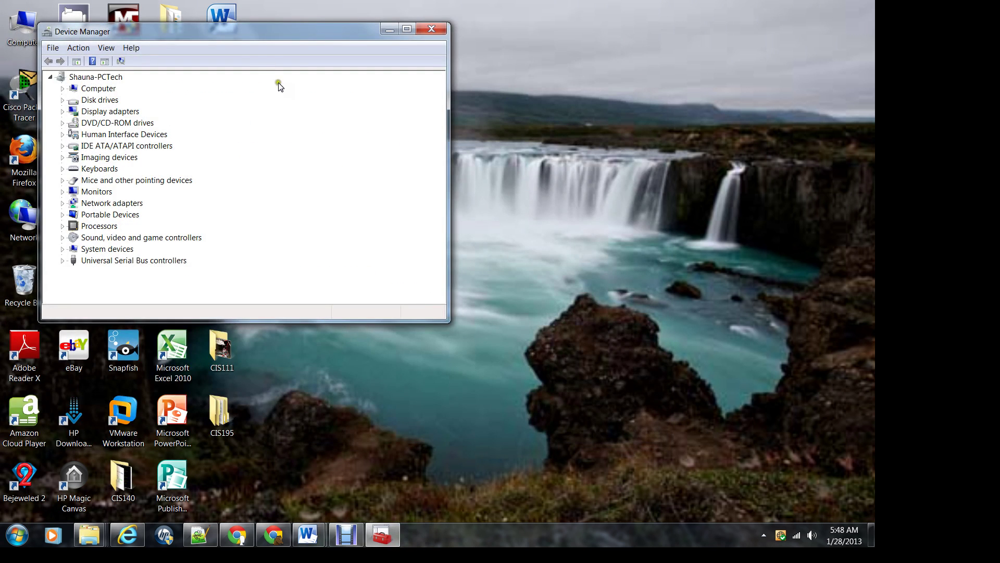
drag(251, 31, 421, 53)
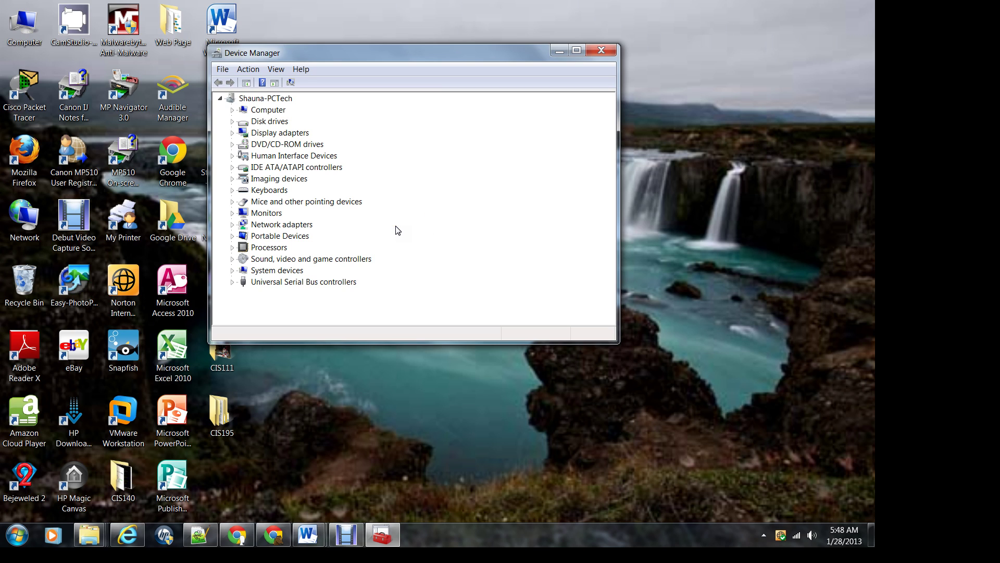
Expand the Portable Devices category and open the properties of the Sansa Clip Zip 8GB
click(232, 236)
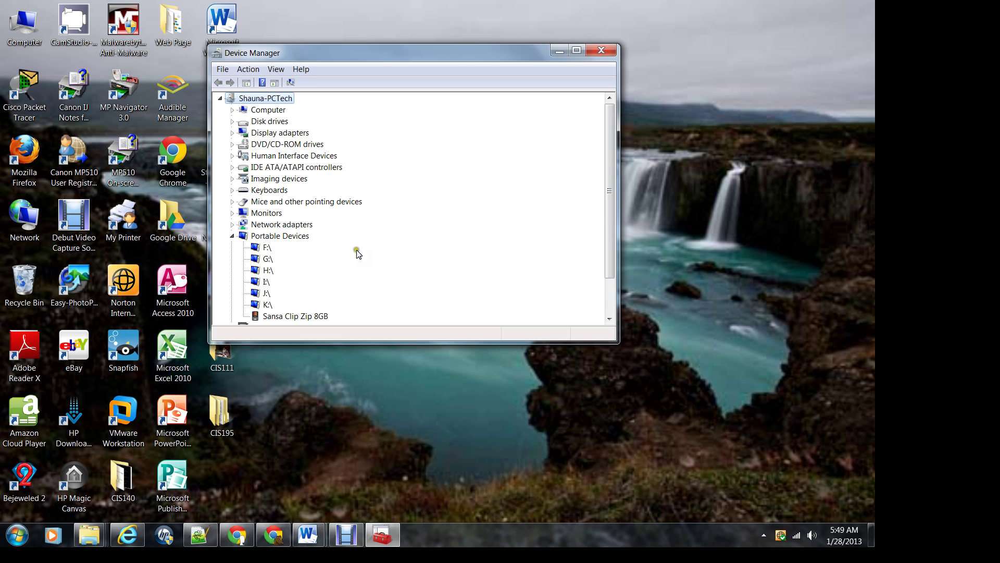
scroll(385, 257, down, 1)
scroll(386, 260, down, 1)
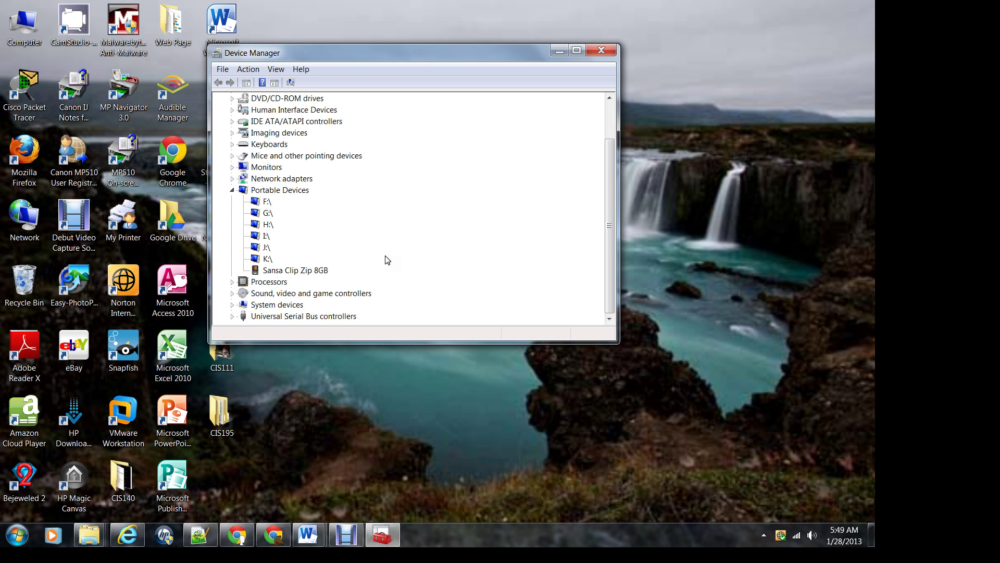
double_click(280, 270)
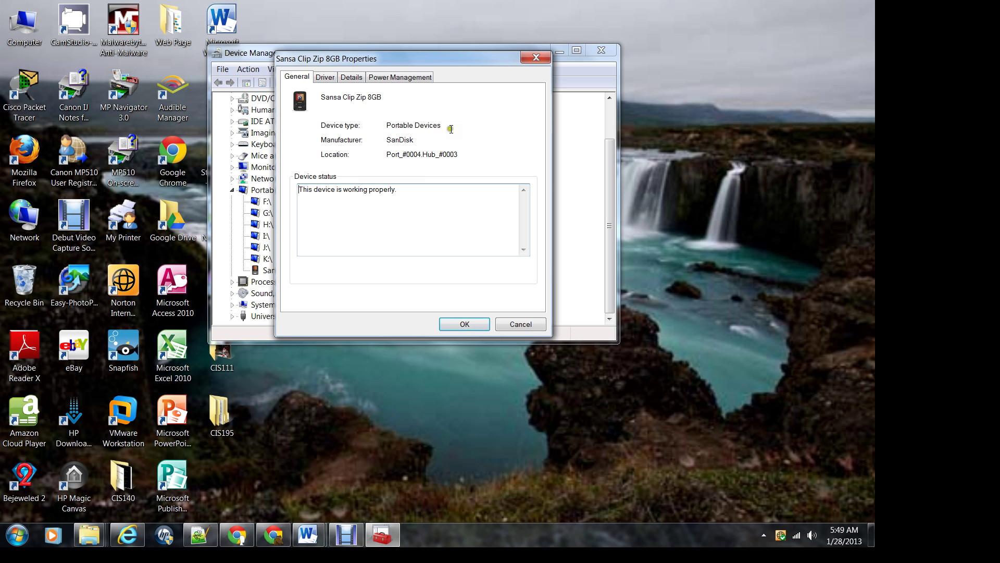
View the driver information and driver file details of the Sansa Clip Zip 8GB, and close the file details
click(324, 79)
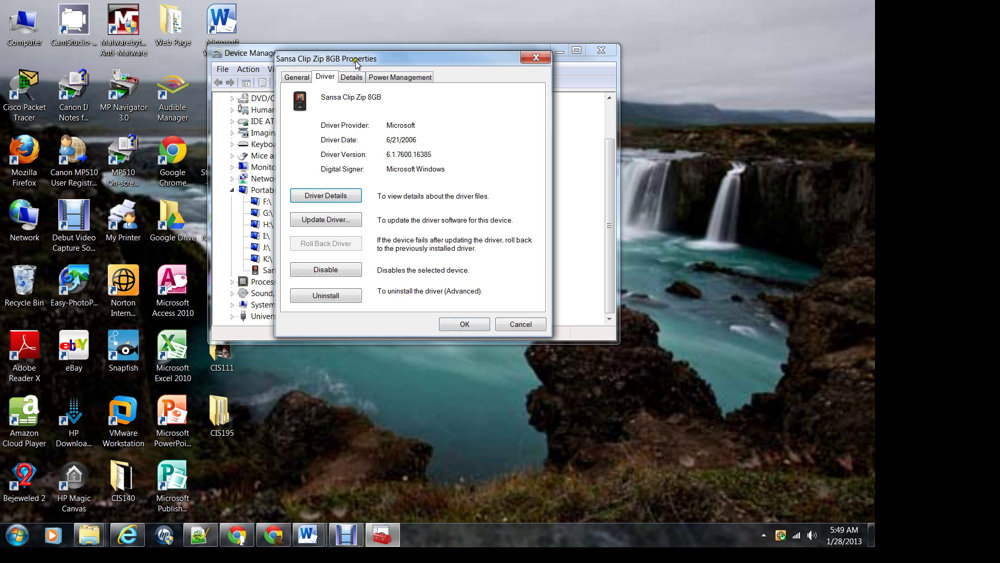
click(327, 197)
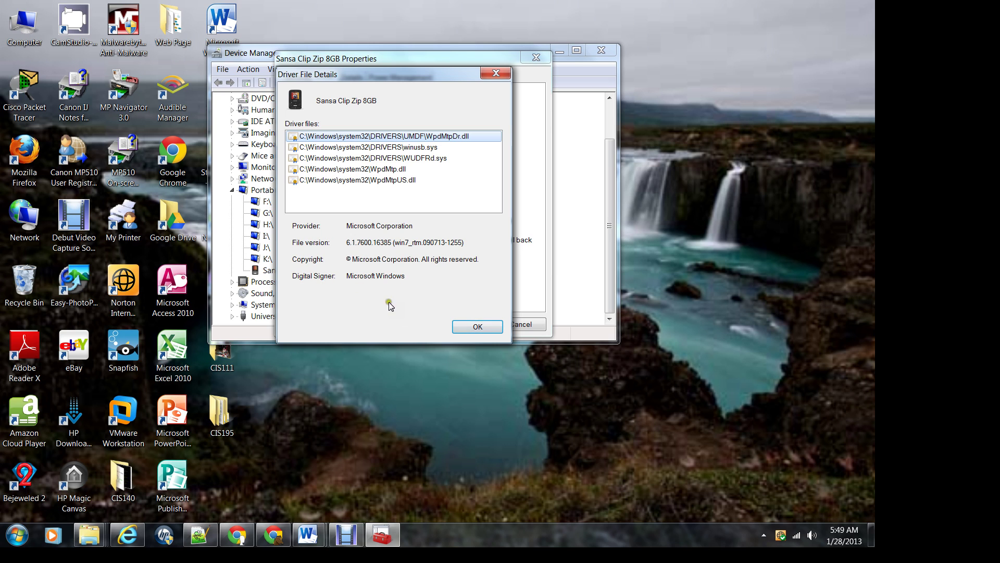
click(488, 327)
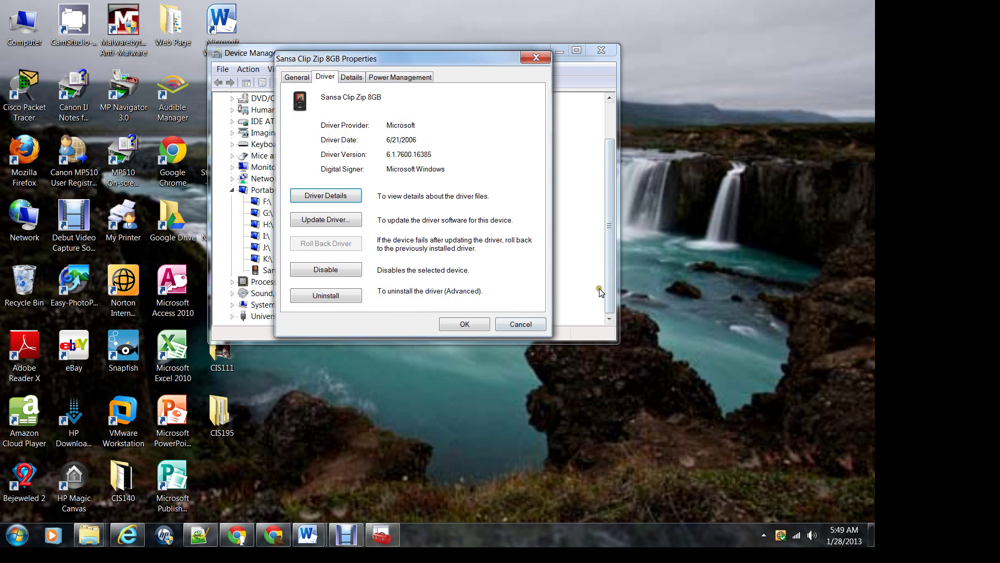
Run a driver update for the Sansa Clip Zip 8GB with an automatic search for updated driver software, and close the wizard
click(330, 221)
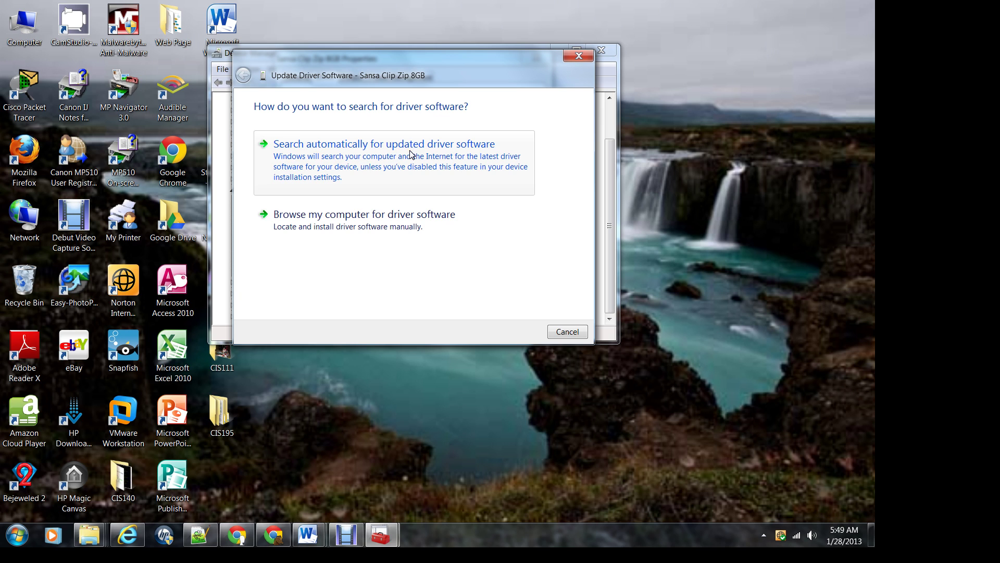
click(411, 247)
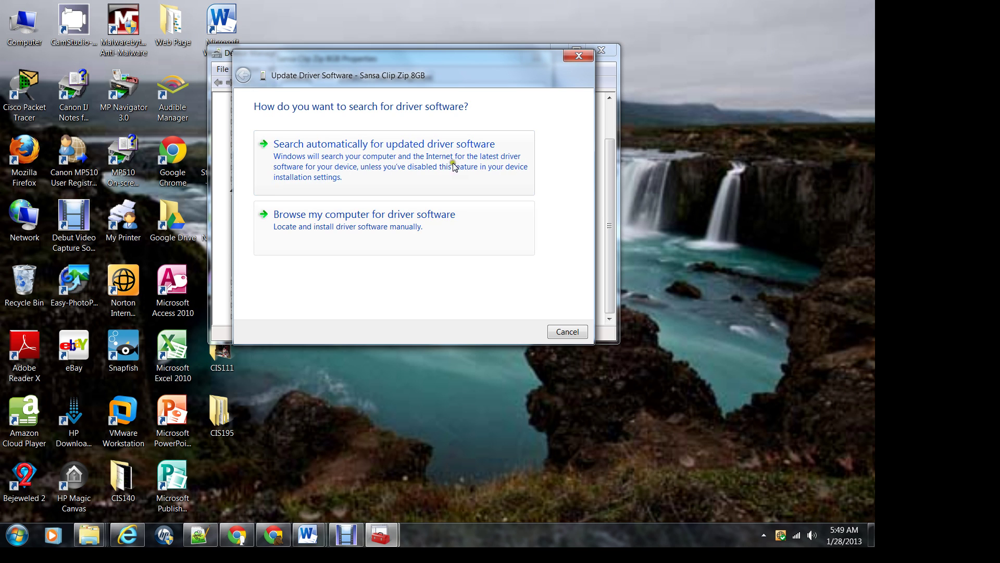
click(373, 149)
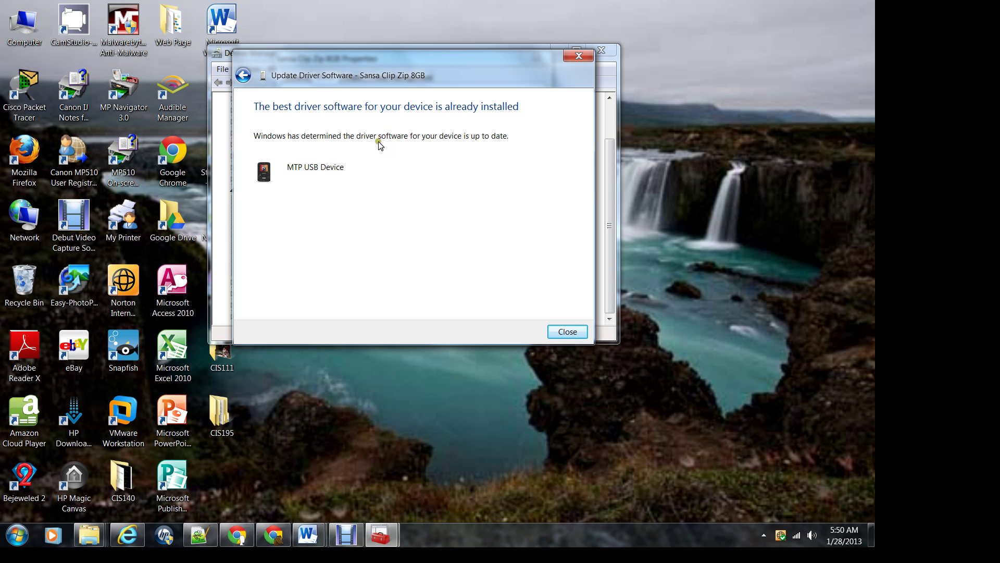
click(567, 332)
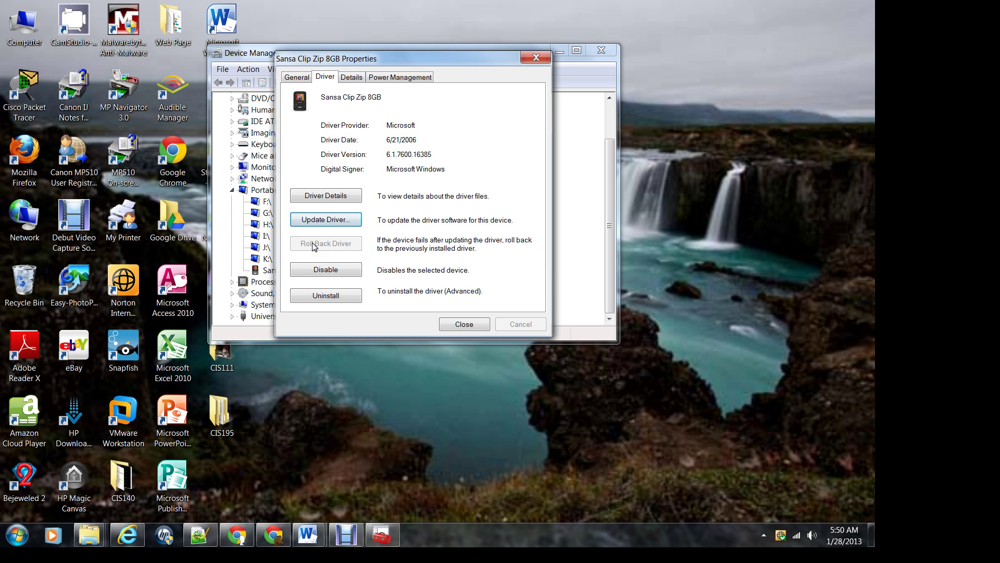
Disable the Sansa Clip Zip 8GB and arrange its properties and Device Manager side by side to check its entry under Portable Devices
click(326, 270)
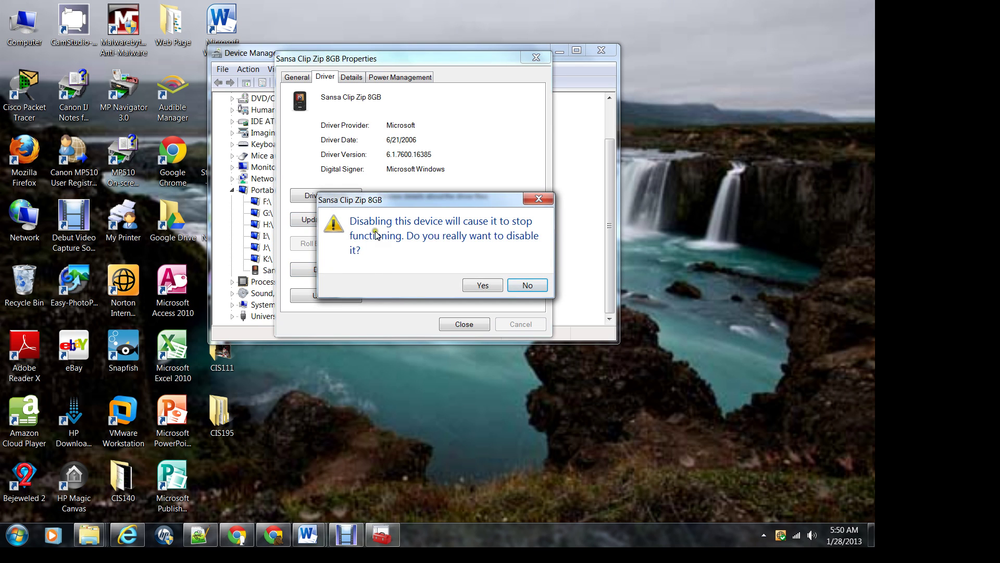
click(486, 286)
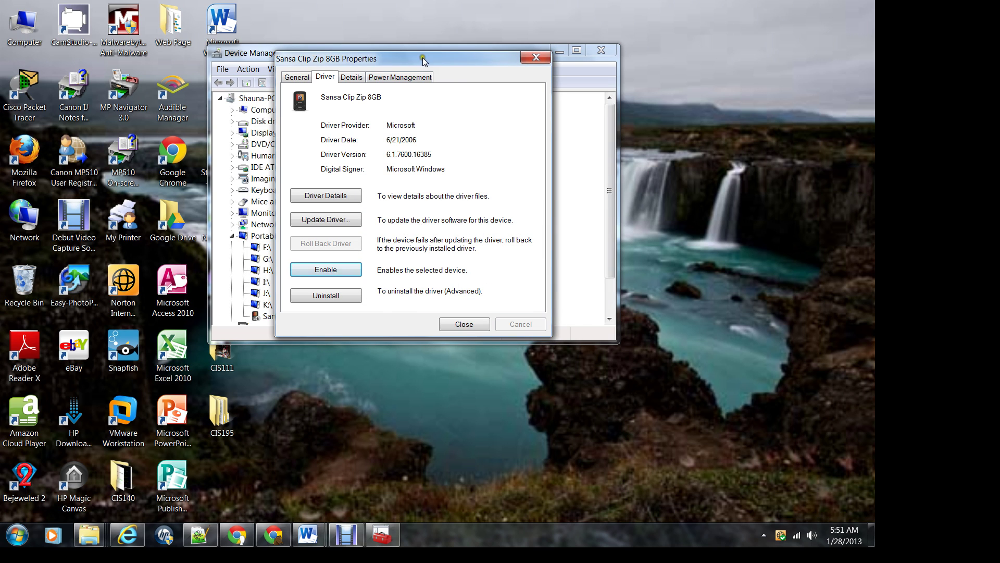
drag(423, 57, 727, 99)
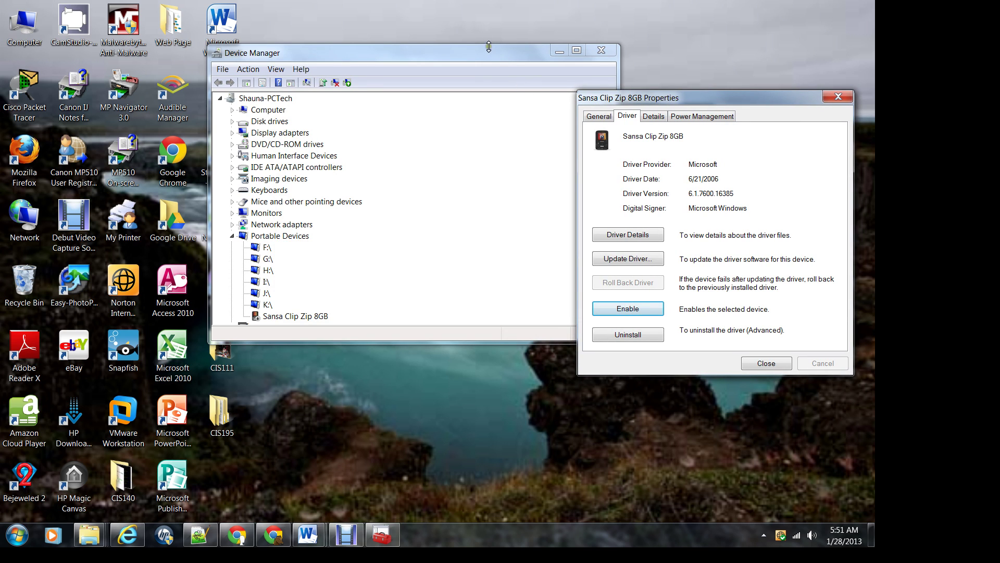
drag(486, 50, 442, 16)
drag(567, 183, 573, 254)
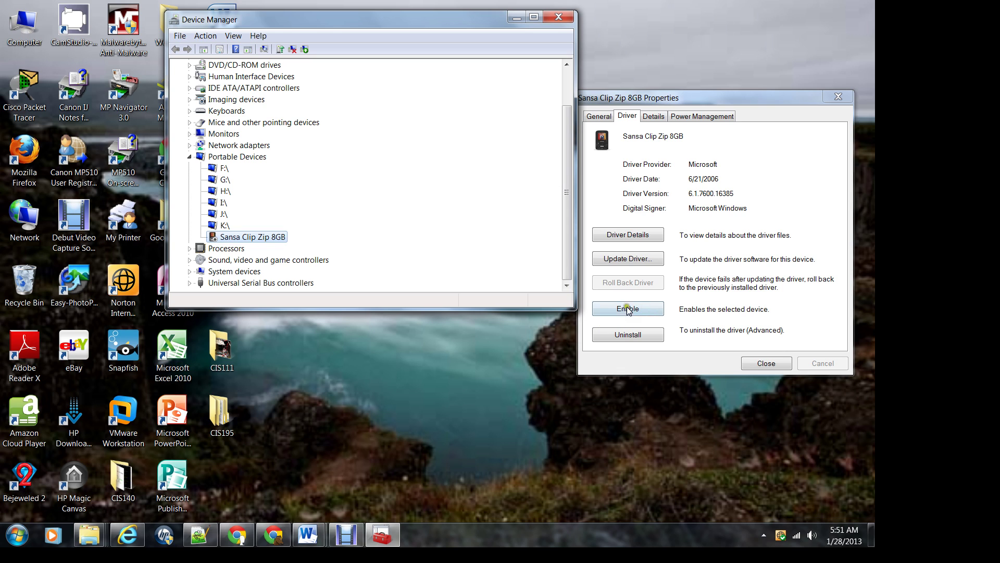
Try to re-enable the Sansa Clip Zip 8GB and view the driver installation details from the notification
click(606, 311)
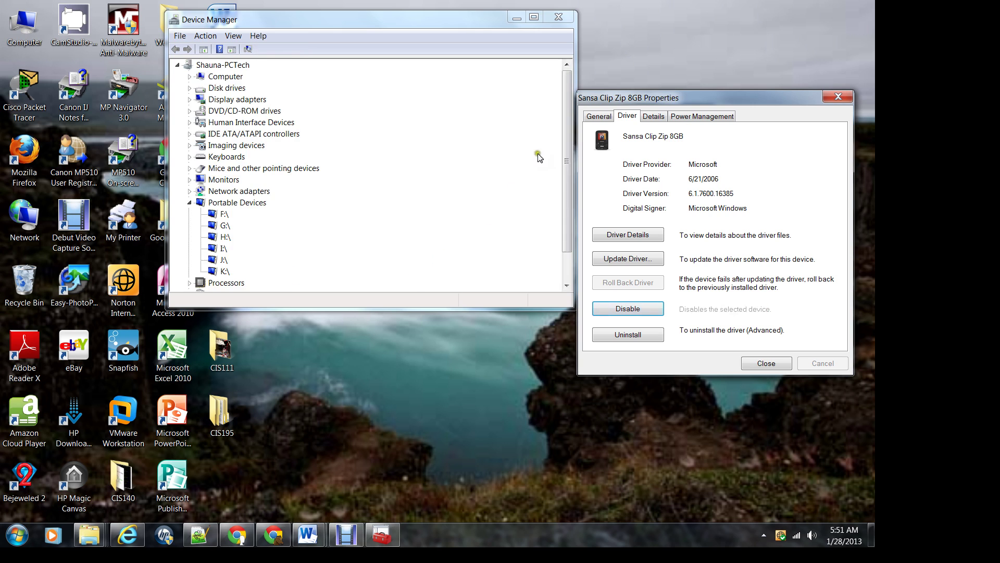
drag(567, 151, 567, 186)
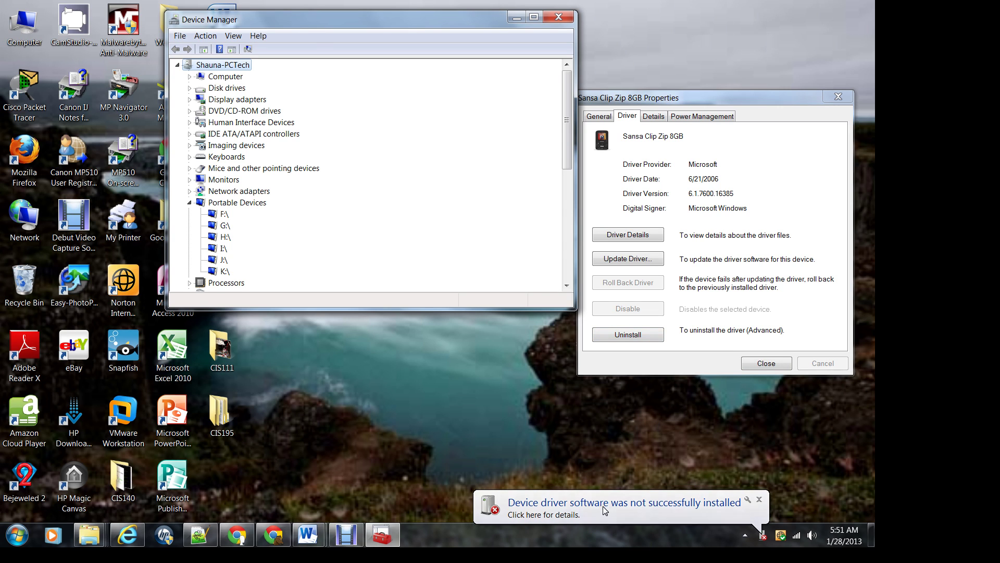
click(687, 506)
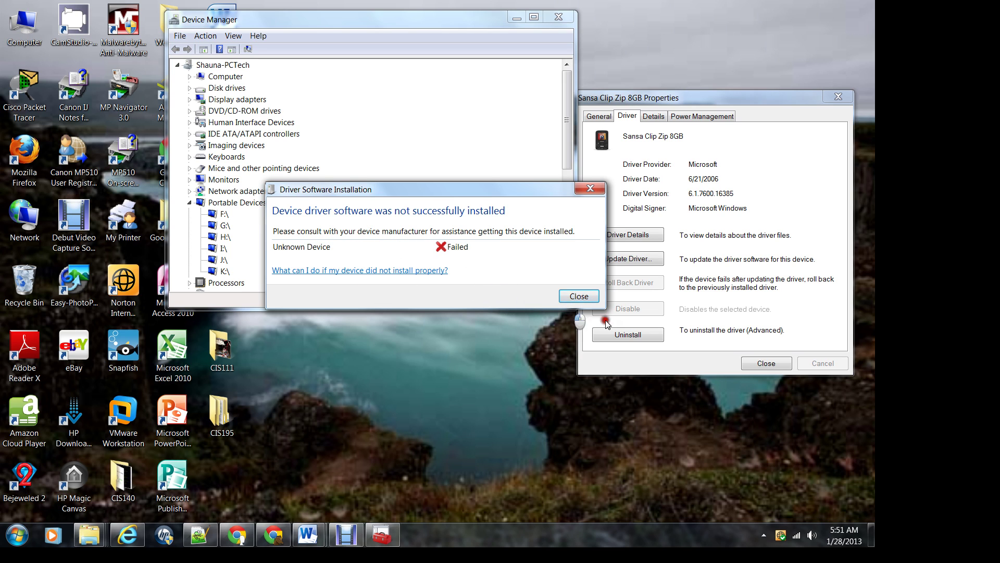
click(579, 296)
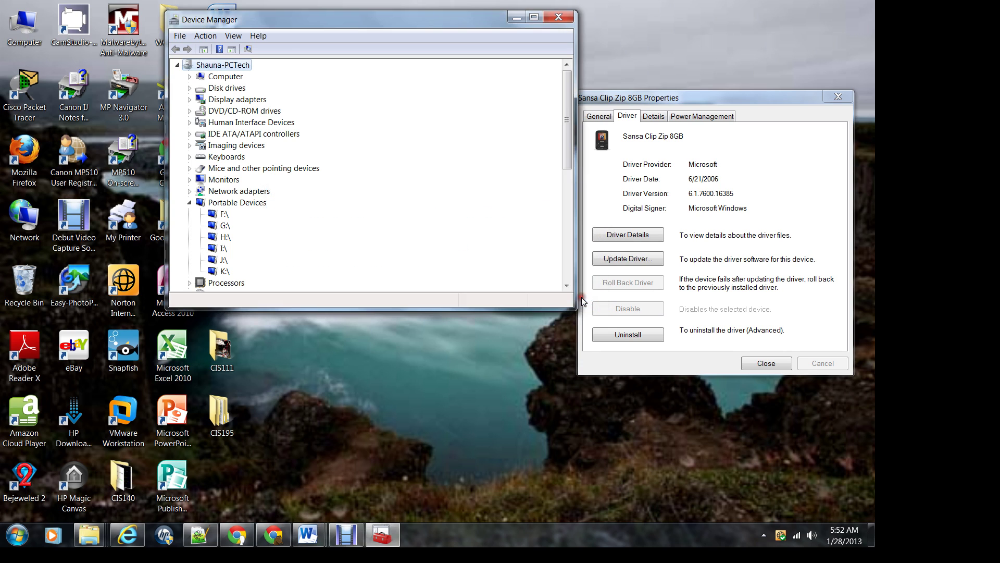
Uninstall the Sansa Clip Zip 8GB from the system and dismiss the driver installation notification once the device is reconnected
click(633, 339)
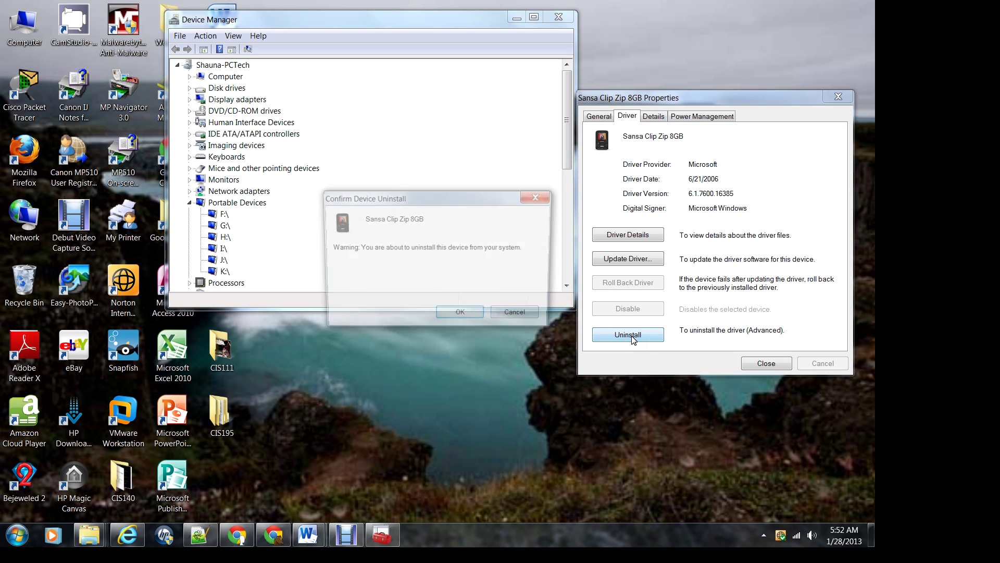
click(462, 317)
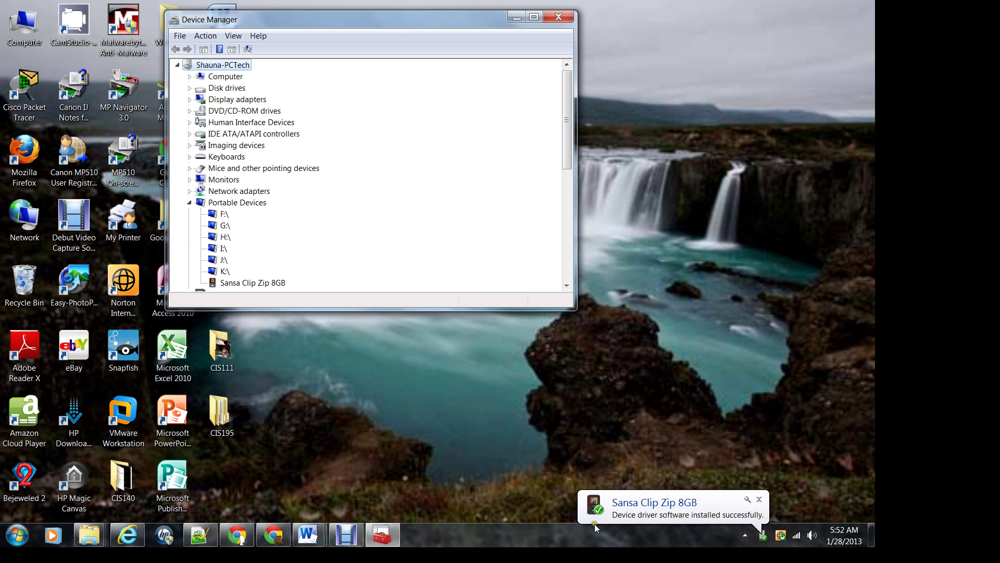
click(760, 500)
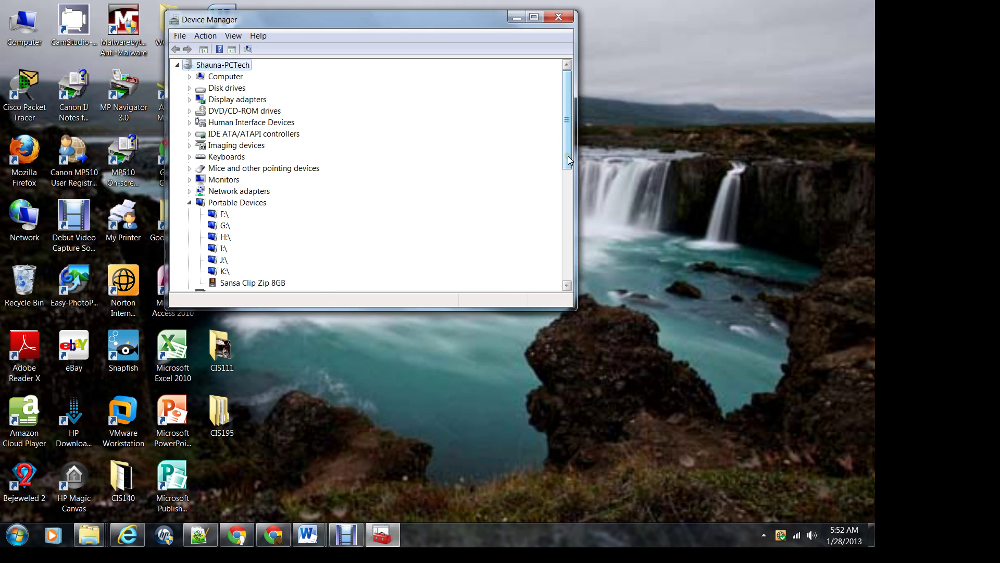
Open the properties of the Sansa Clip Zip 8GB, then scan for hardware changes and review the device list
drag(568, 156, 570, 174)
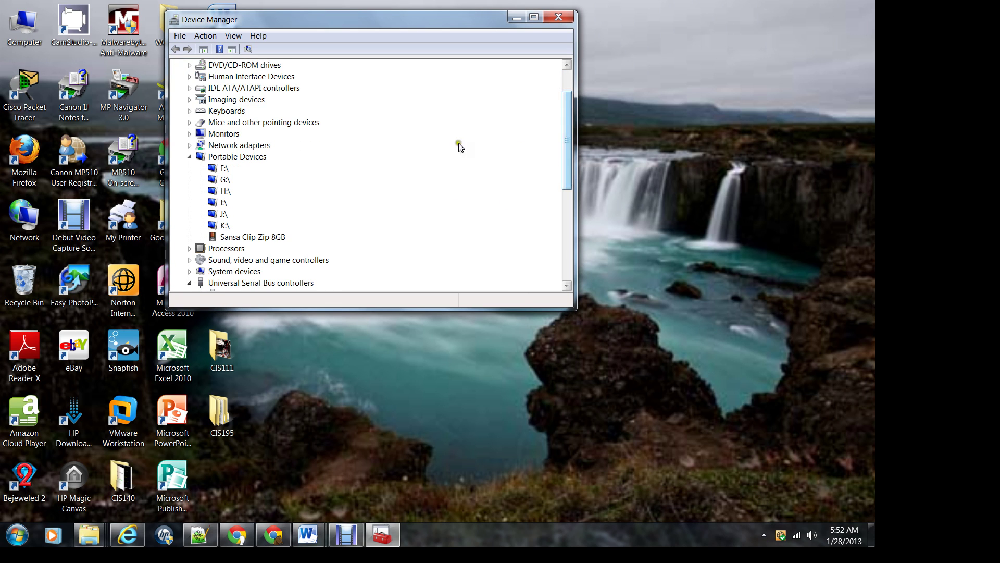
double_click(269, 238)
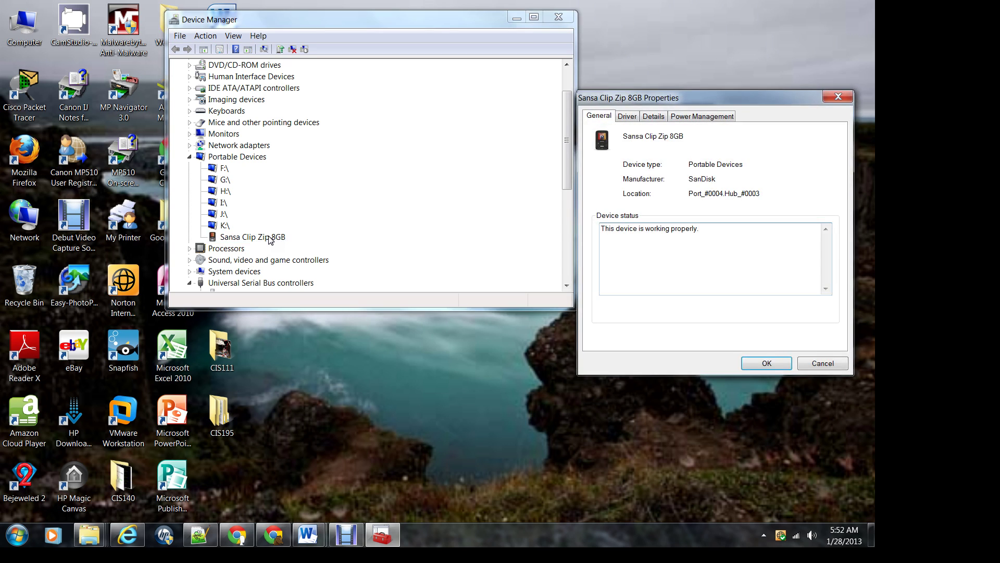
right_click(270, 239)
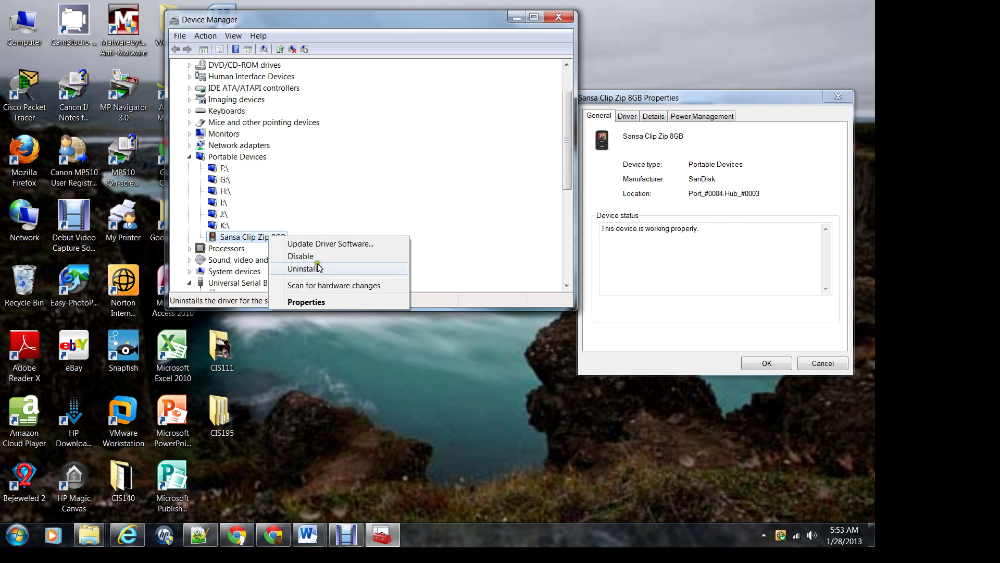
click(314, 285)
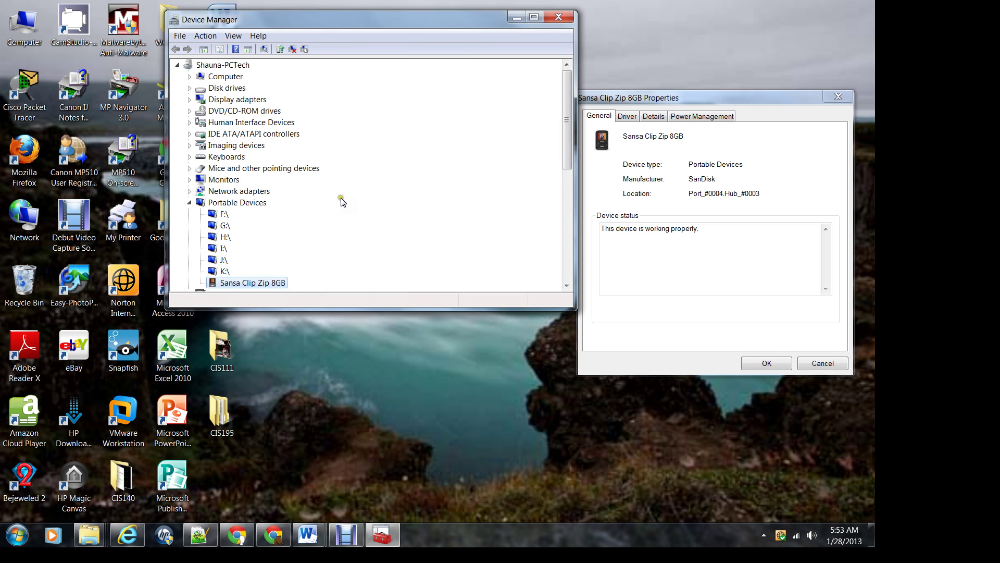
scroll(344, 201, down, 2)
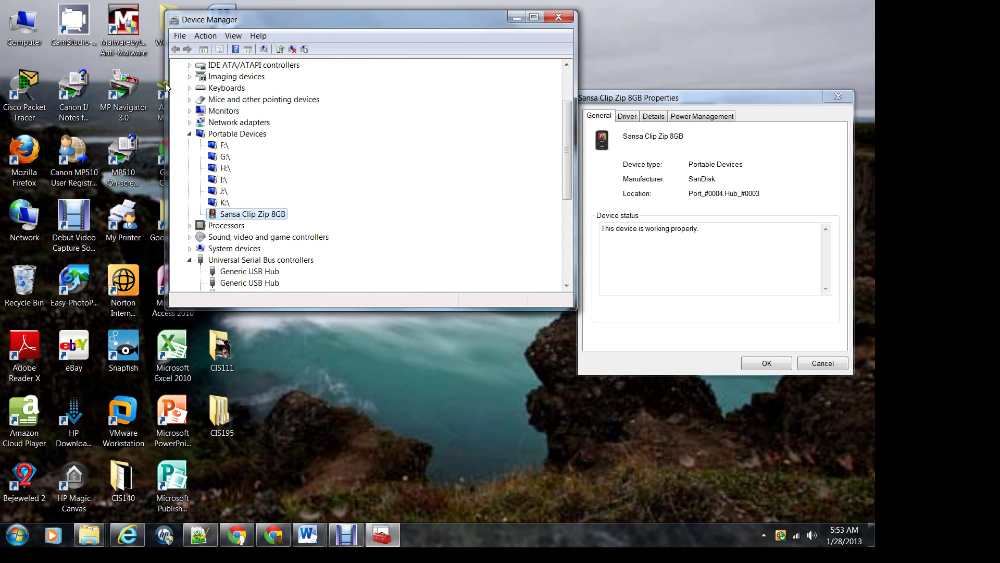
scroll(305, 142, down, 4)
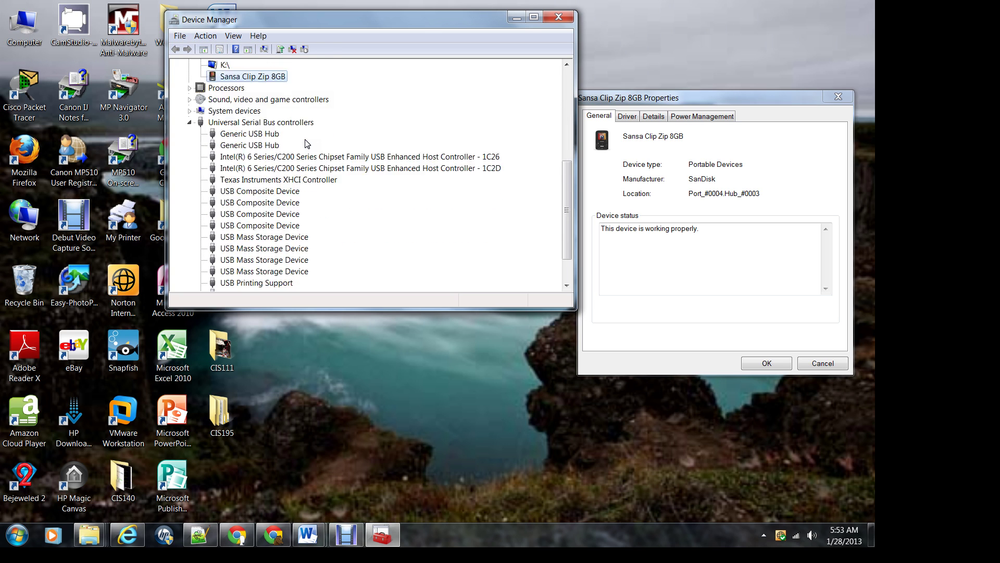
scroll(306, 144, down, 2)
scroll(307, 142, up, 7)
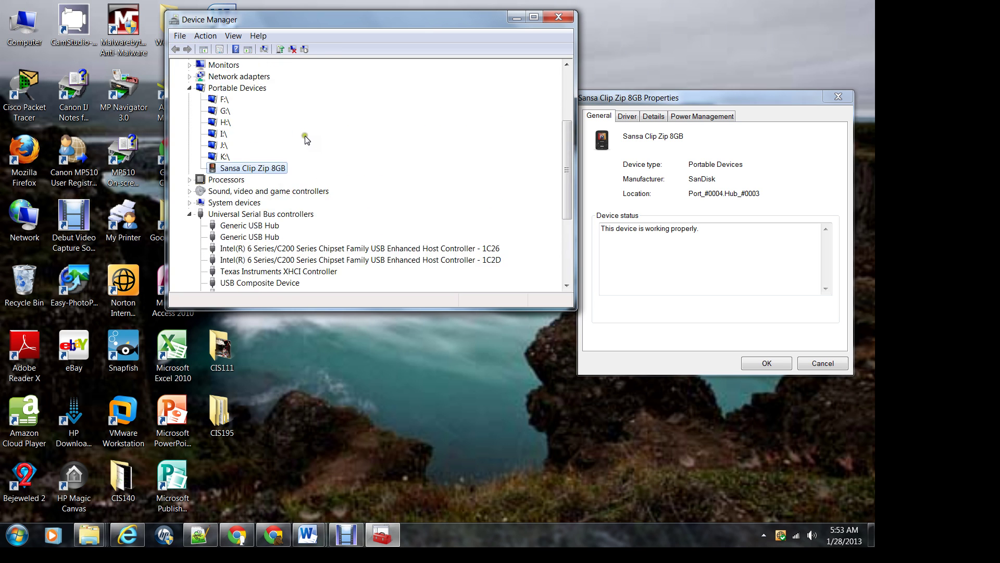
Scan for hardware changes again, check the Portable Devices list, and close the Sansa Clip Zip 8GB properties
click(209, 37)
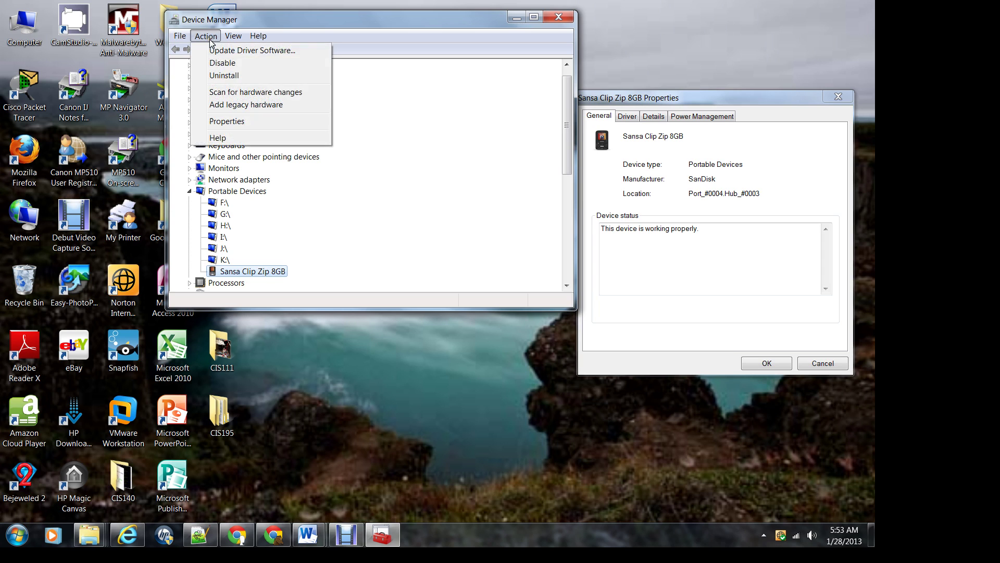
click(231, 92)
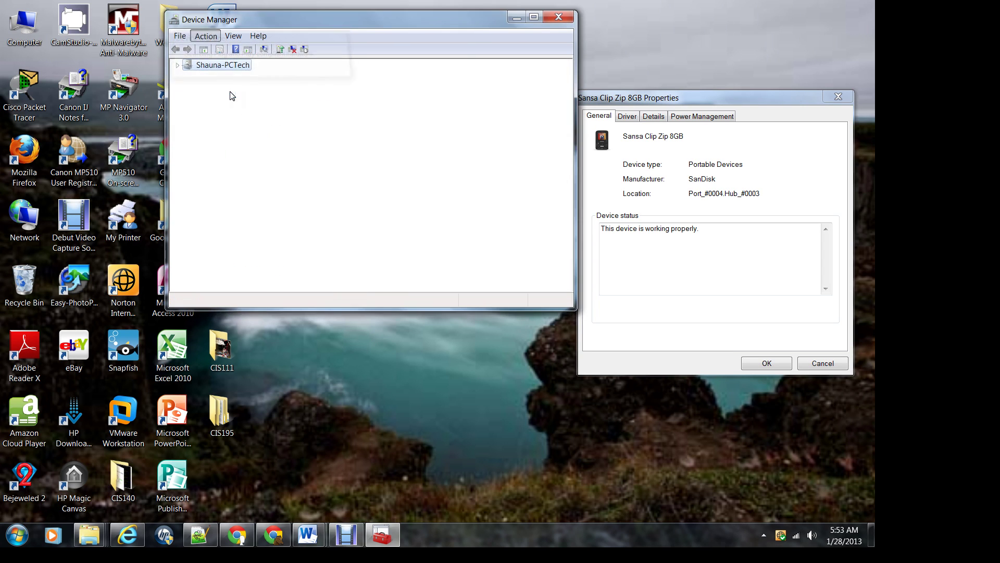
scroll(403, 159, down, 2)
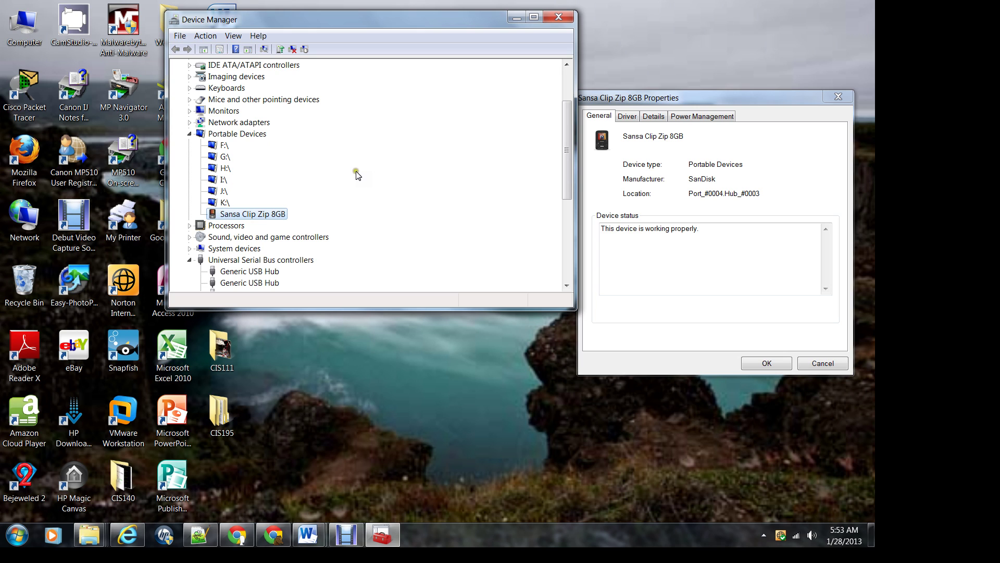
click(211, 39)
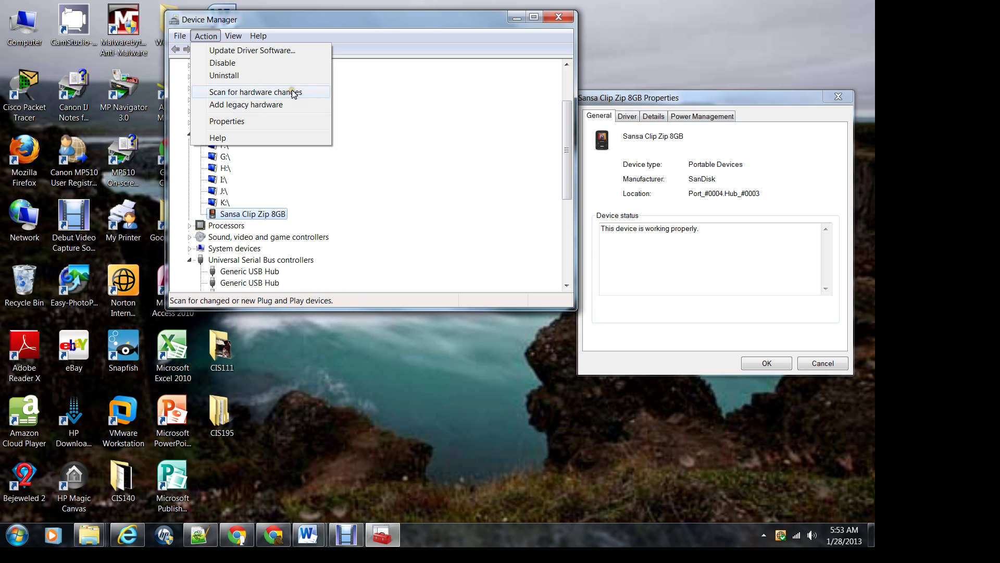
click(390, 184)
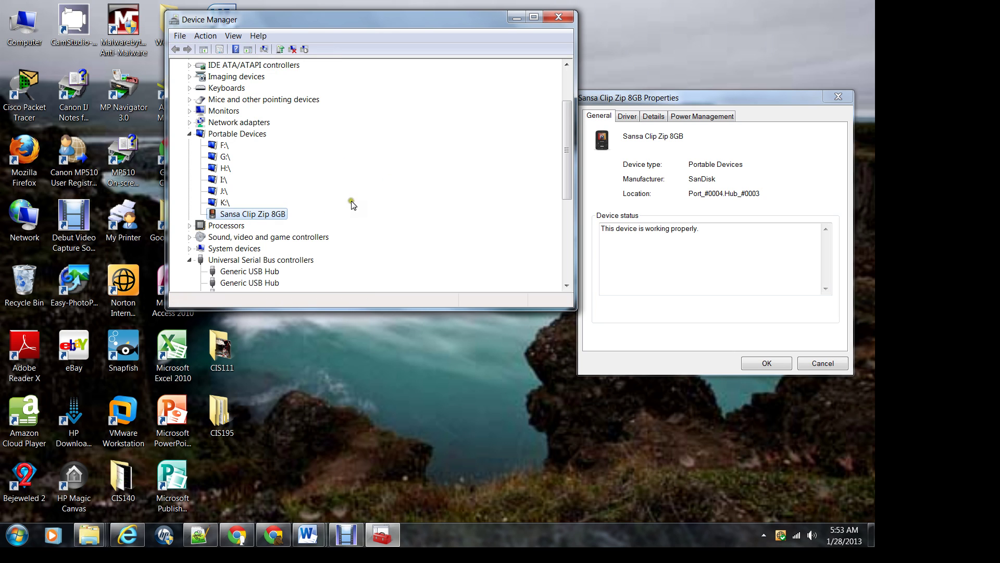
click(772, 363)
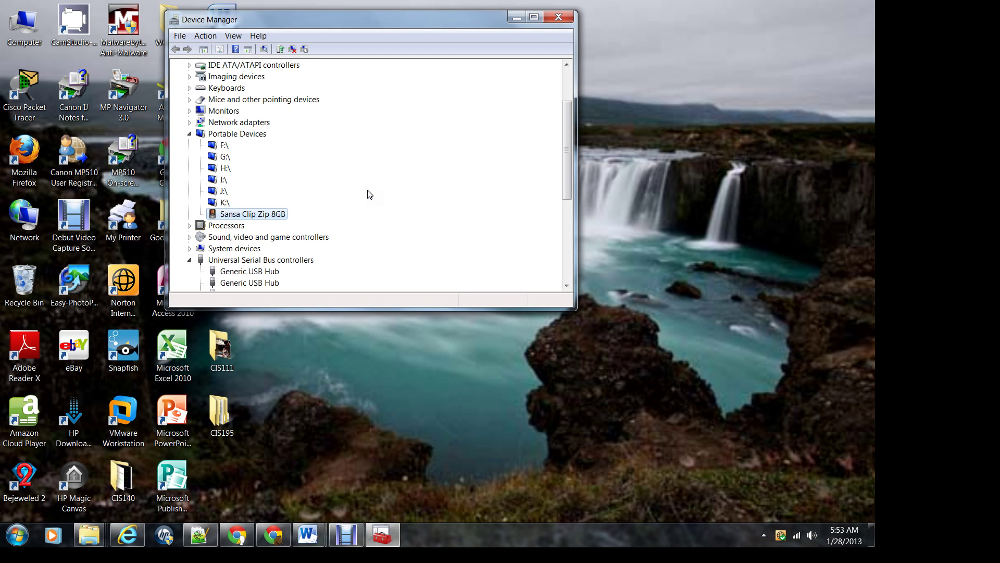
Collapse the Universal Serial Bus controllers and Portable Devices categories in the device tree
scroll(370, 194, down, 5)
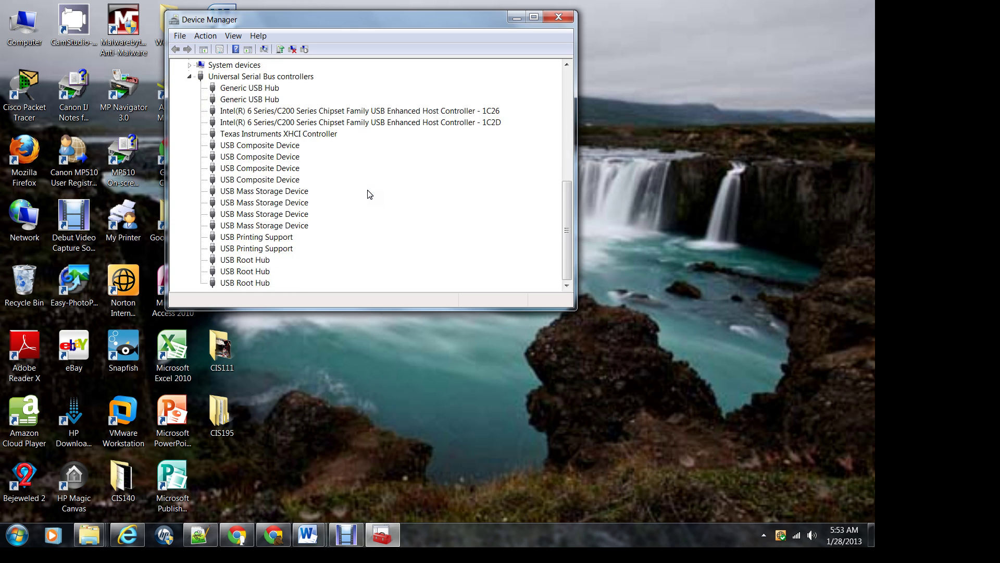
scroll(370, 194, up, 5)
click(190, 249)
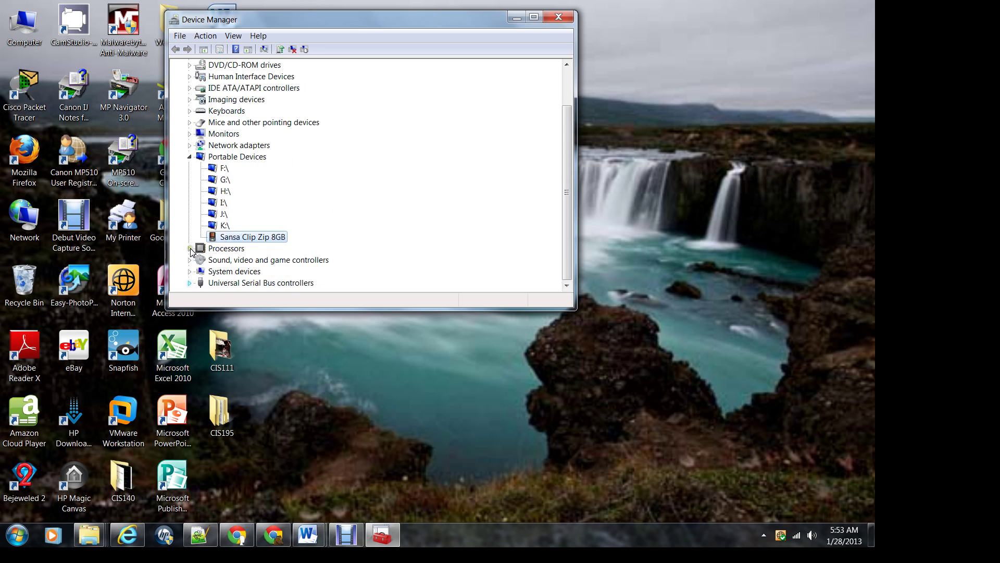
click(190, 157)
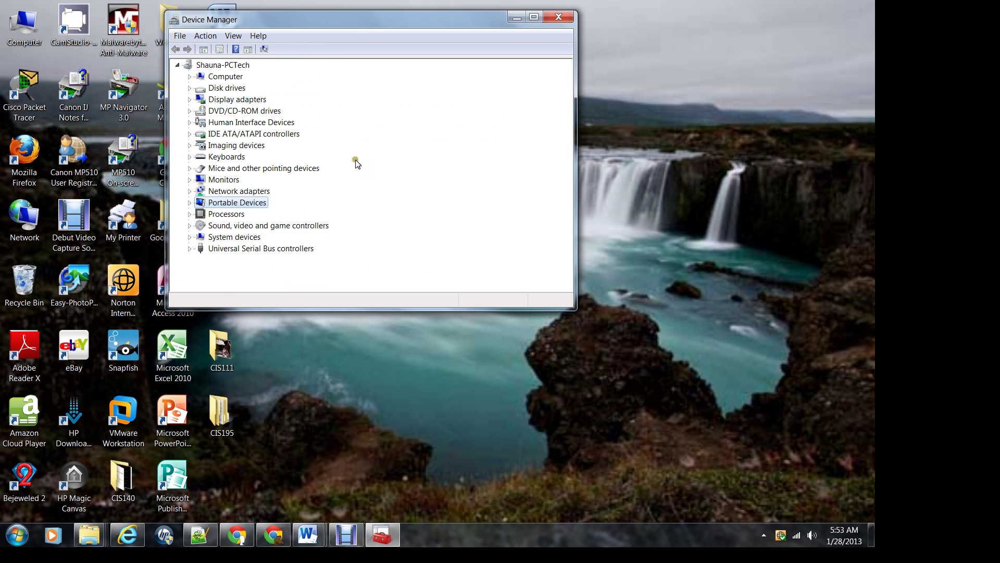
Examine the devices listed under Imaging devices and Network adapters, collapsing each category after viewing it
click(190, 146)
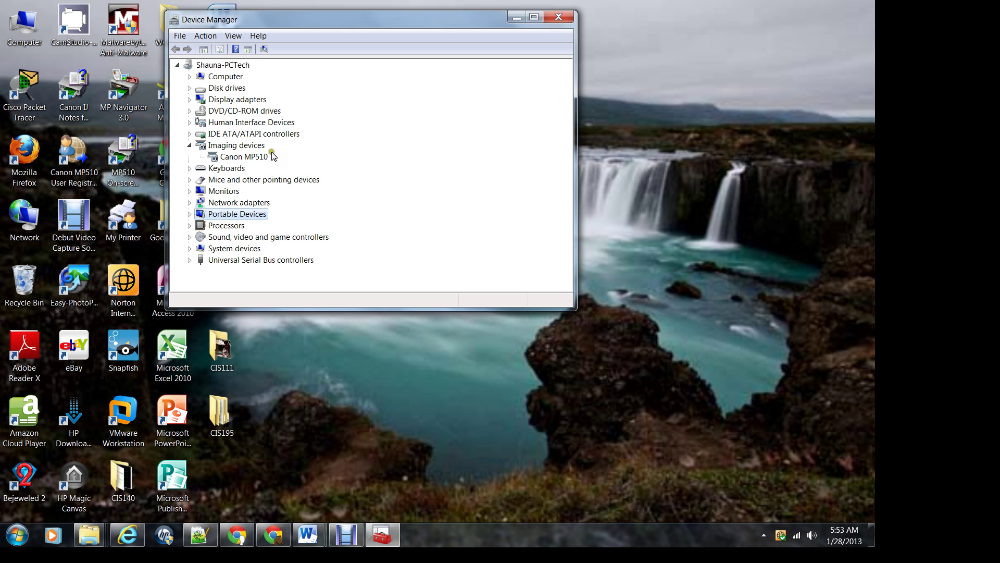
click(189, 145)
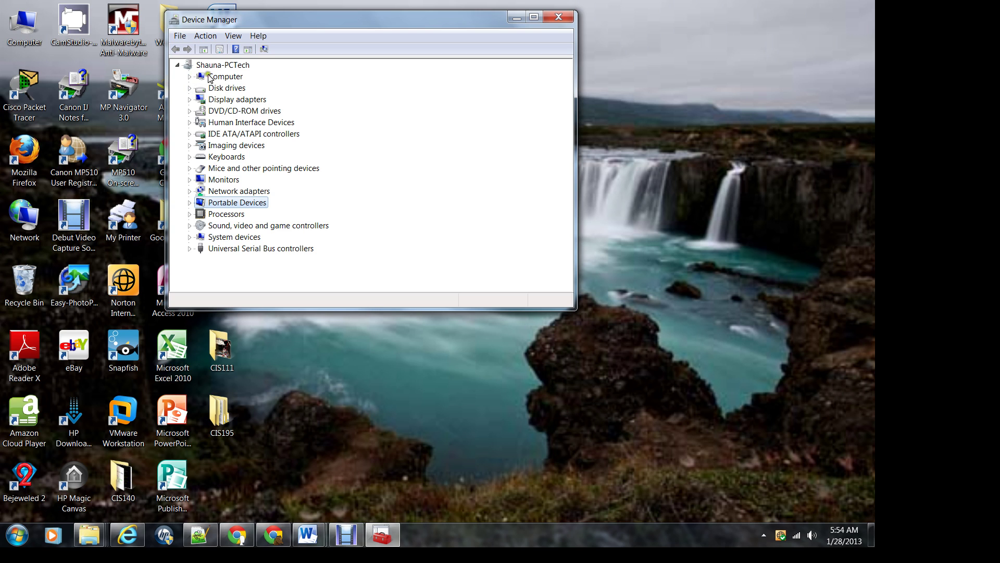
click(189, 191)
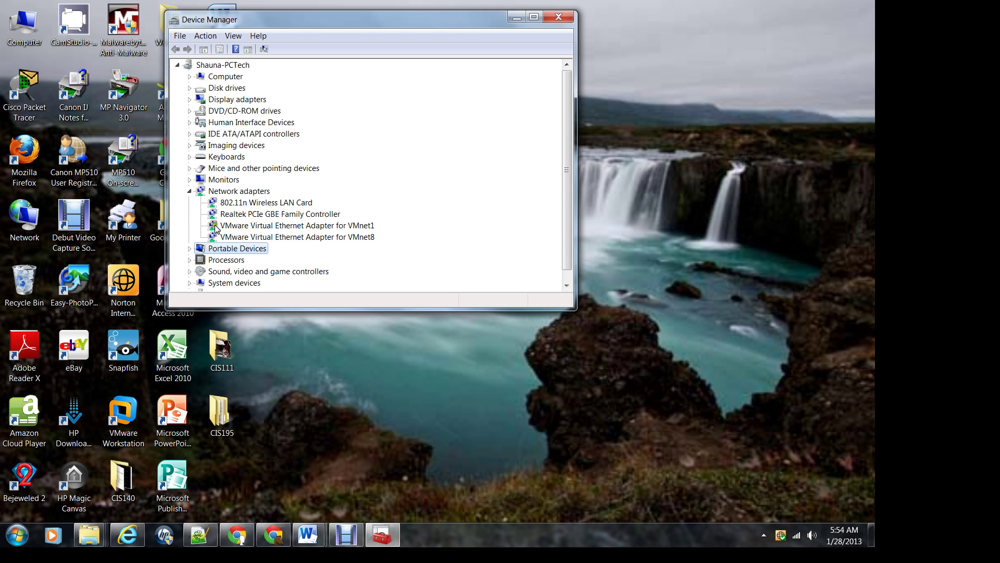
click(190, 192)
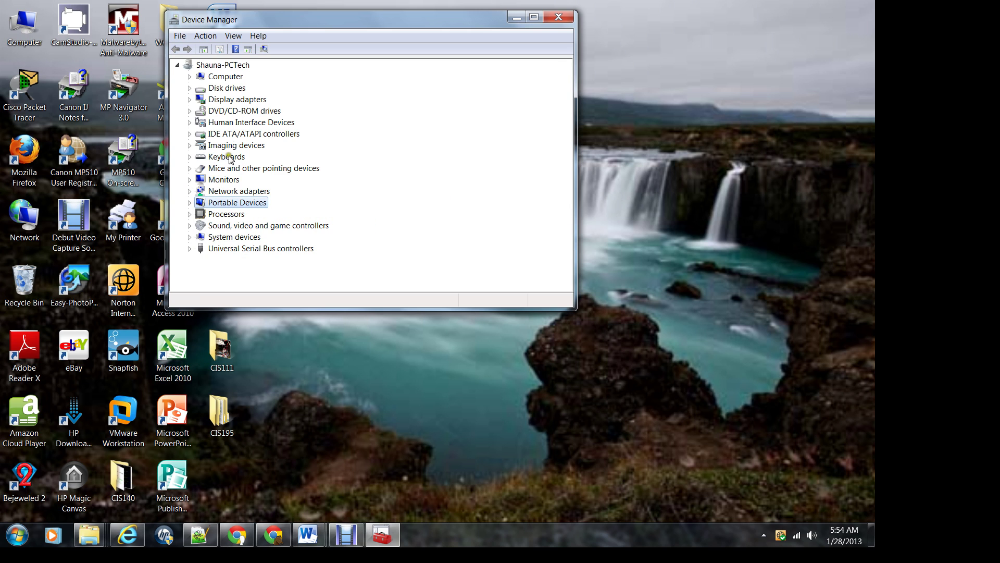
Review the HID-compliant mouse's driver, details and power management properties, then close them without changes and collapse its category
click(191, 169)
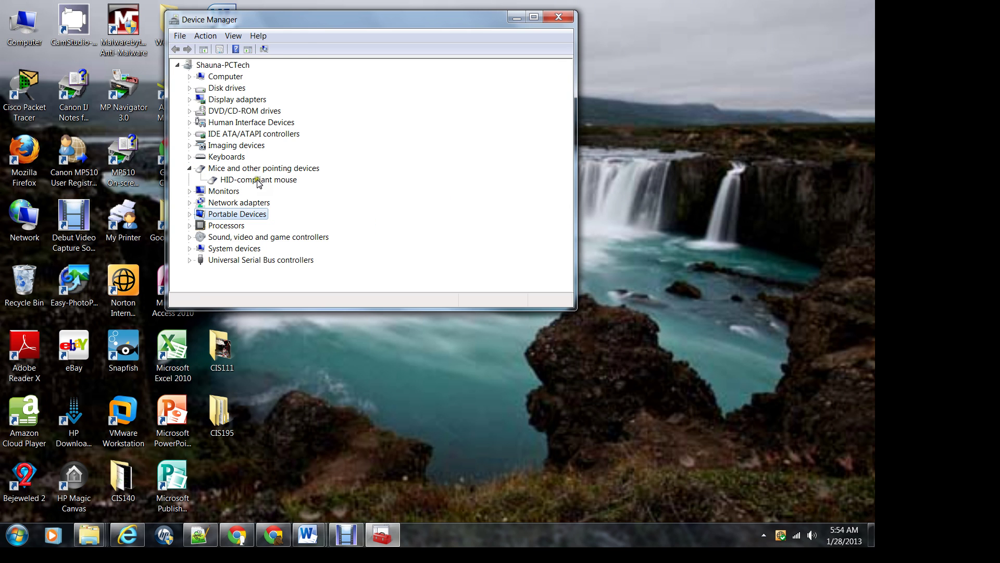
double_click(258, 180)
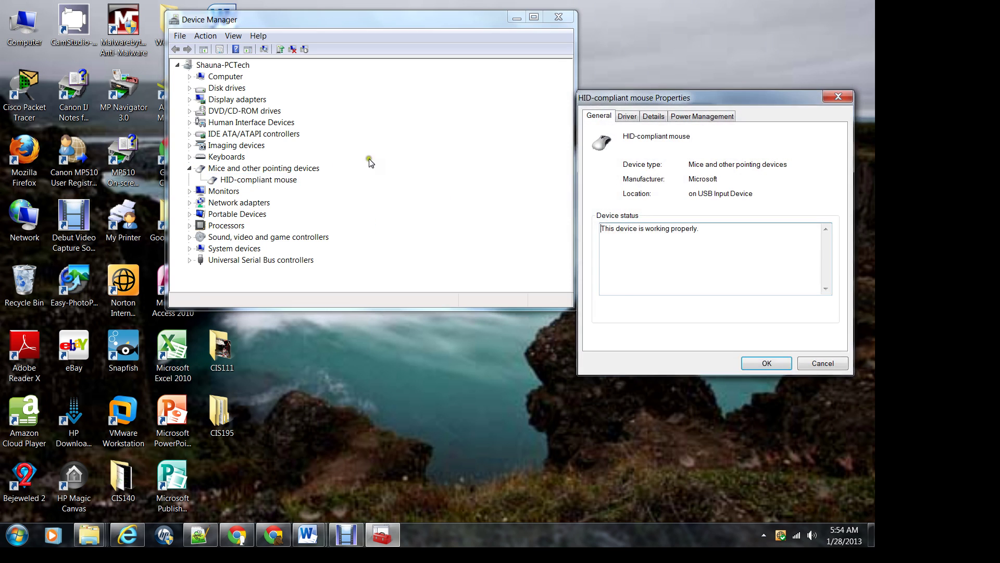
click(627, 115)
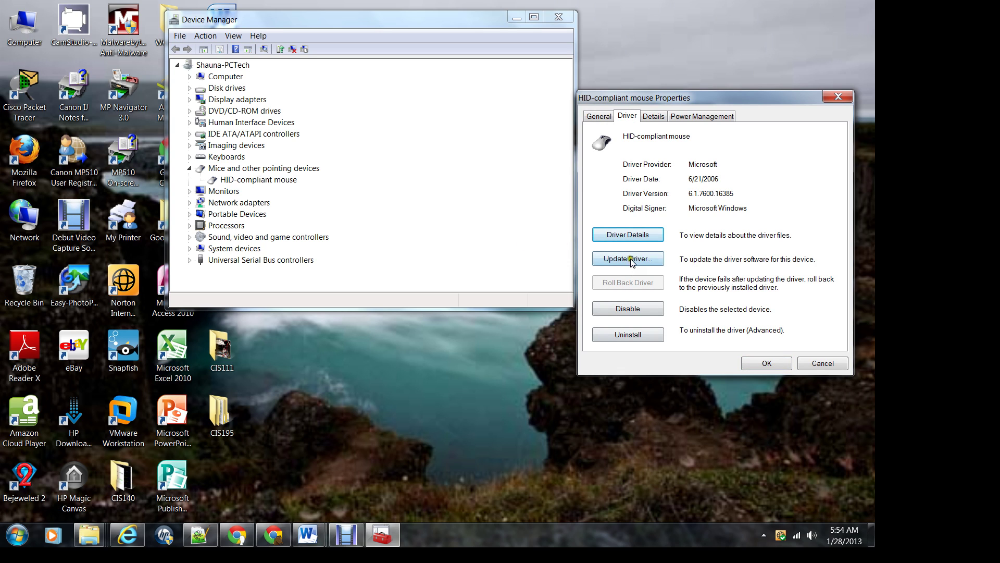
click(660, 117)
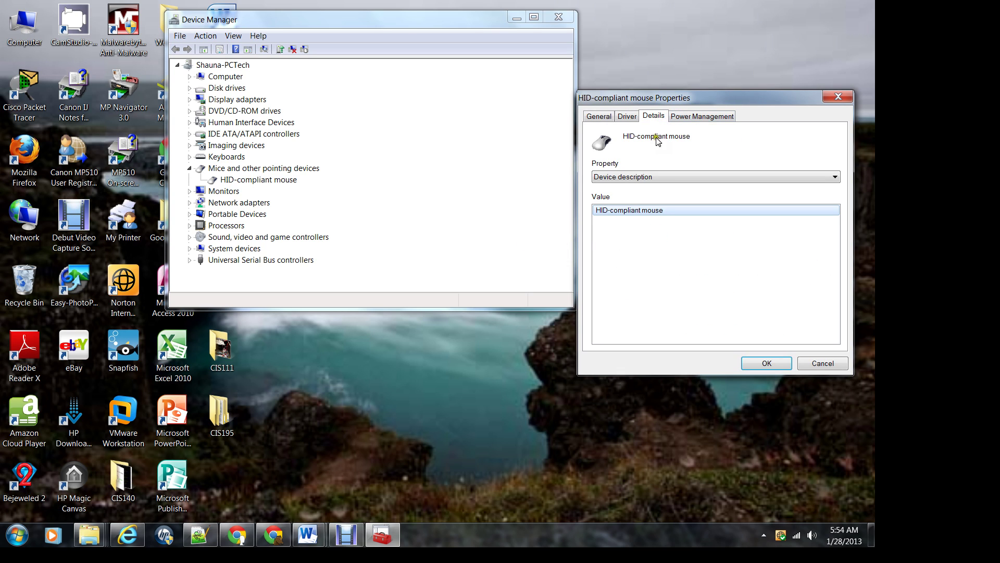
click(689, 118)
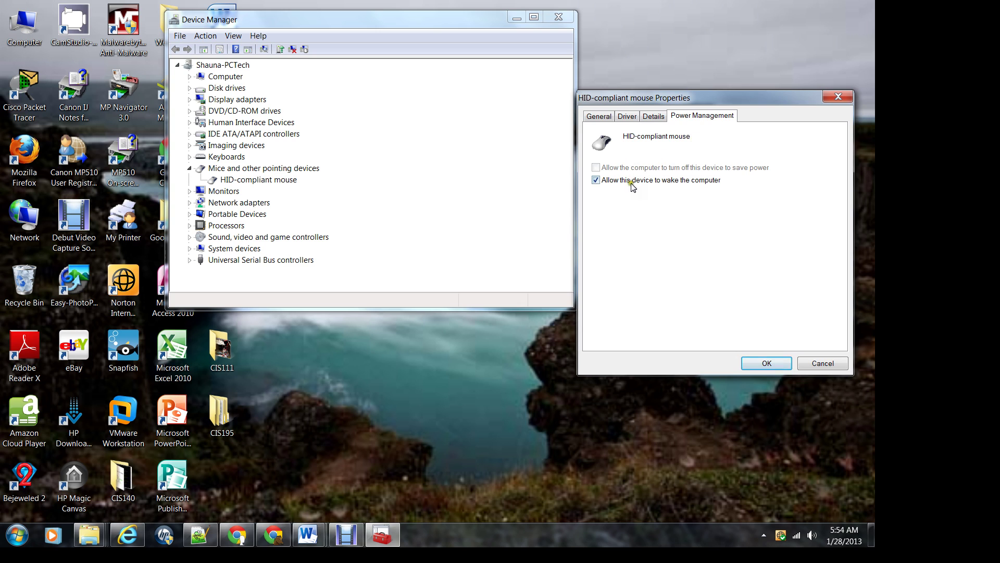
click(831, 365)
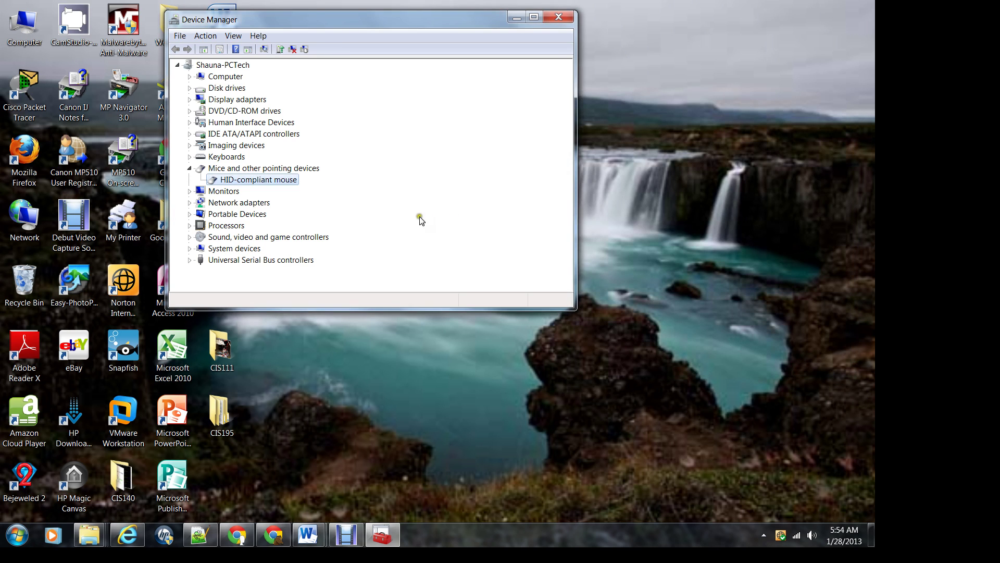
click(193, 168)
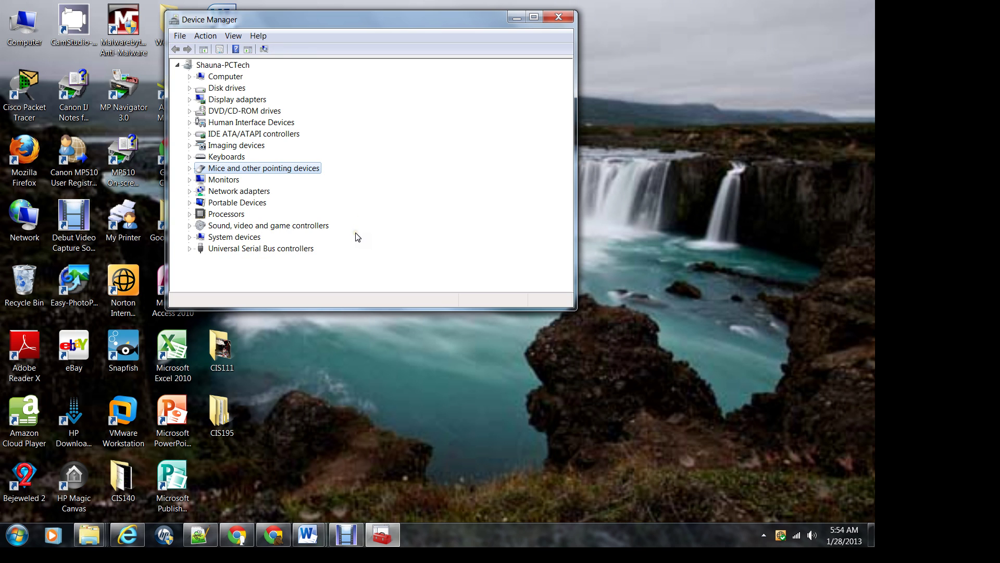
click(350, 534)
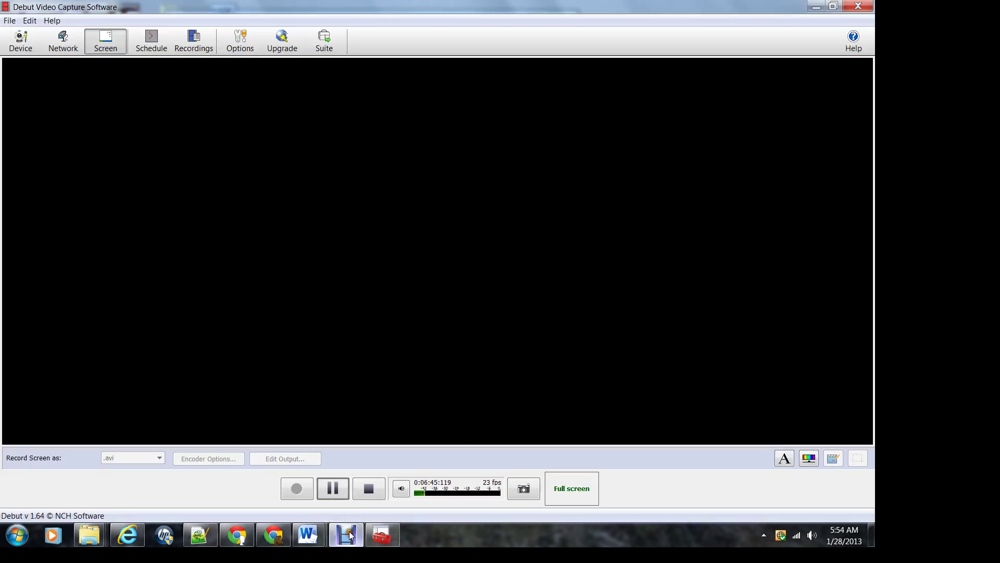